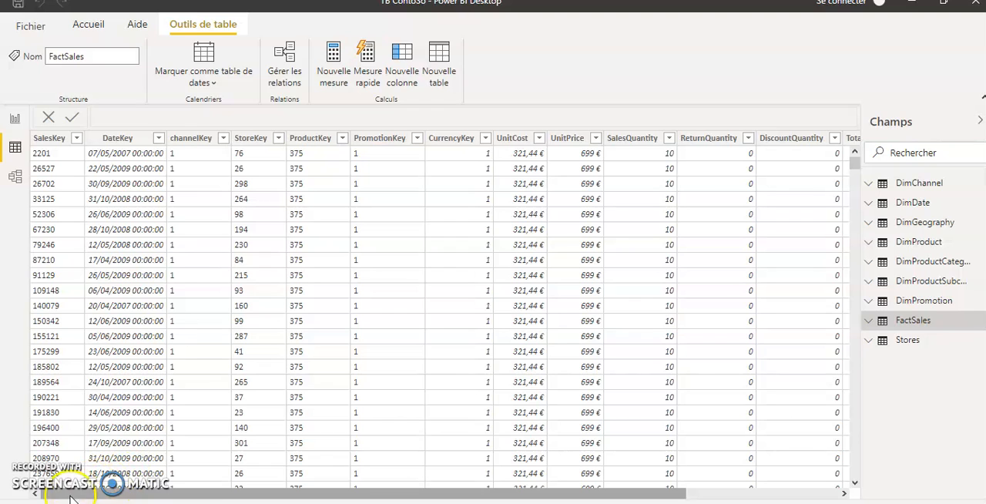
Examine the formulas of the calculated columns MargeUnitaire, CoutTotal and TotalFacture in the FactSales table.
drag(651, 492, 859, 497)
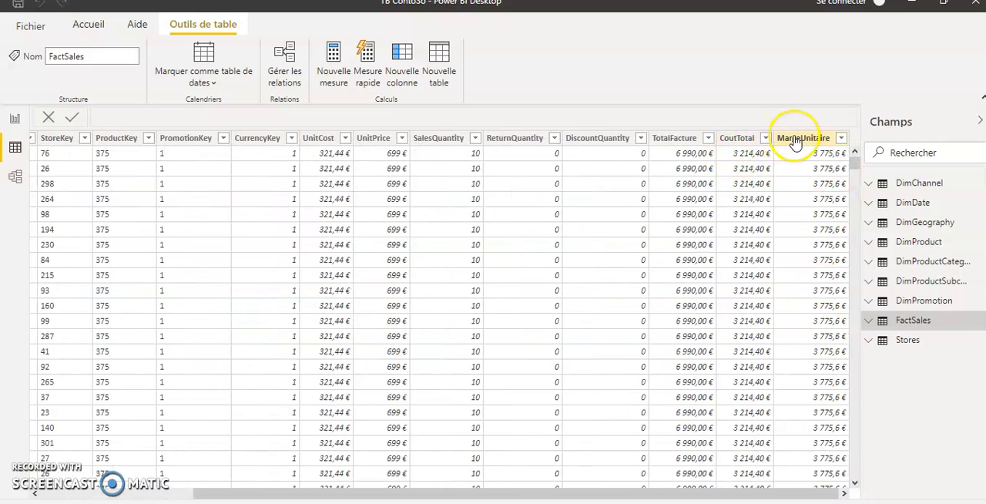
click(795, 138)
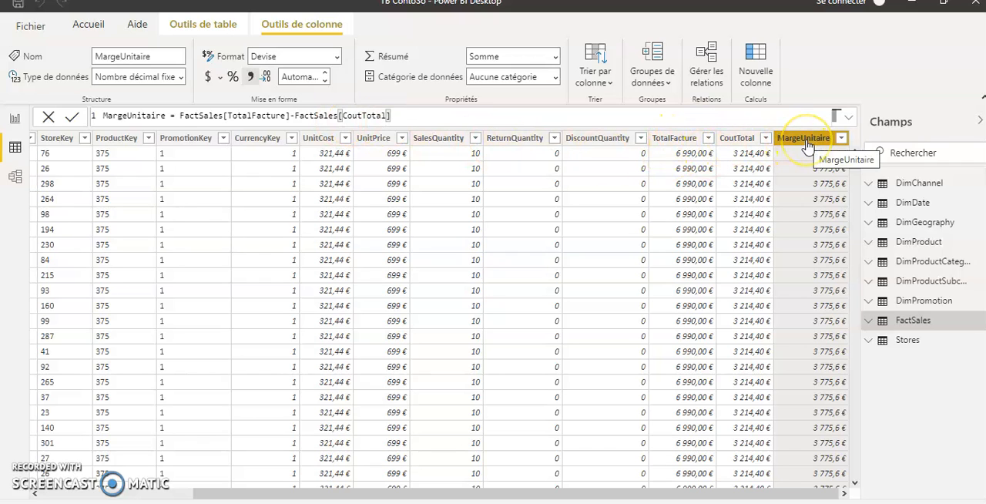
click(729, 137)
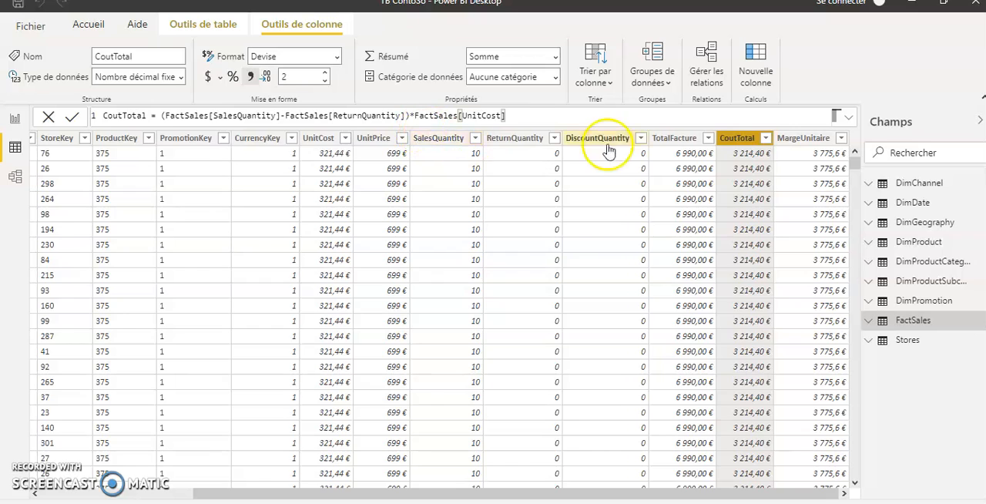
click(666, 140)
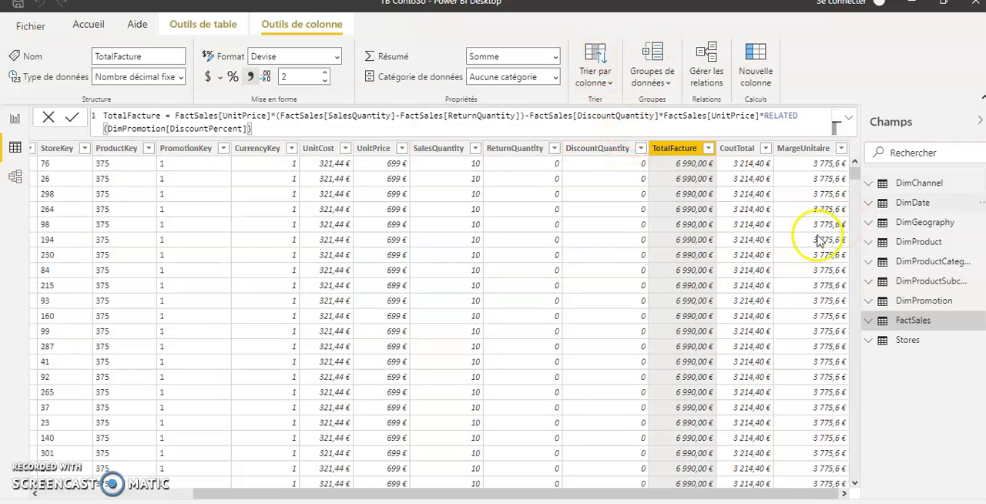
click(914, 328)
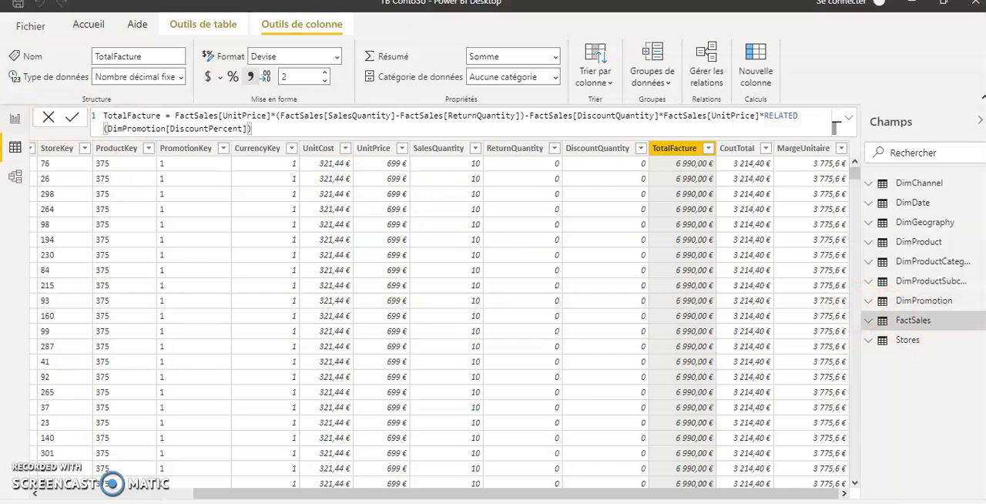
Display the MargeGlobale measure from FactSales as a column chart on the report page.
click(16, 122)
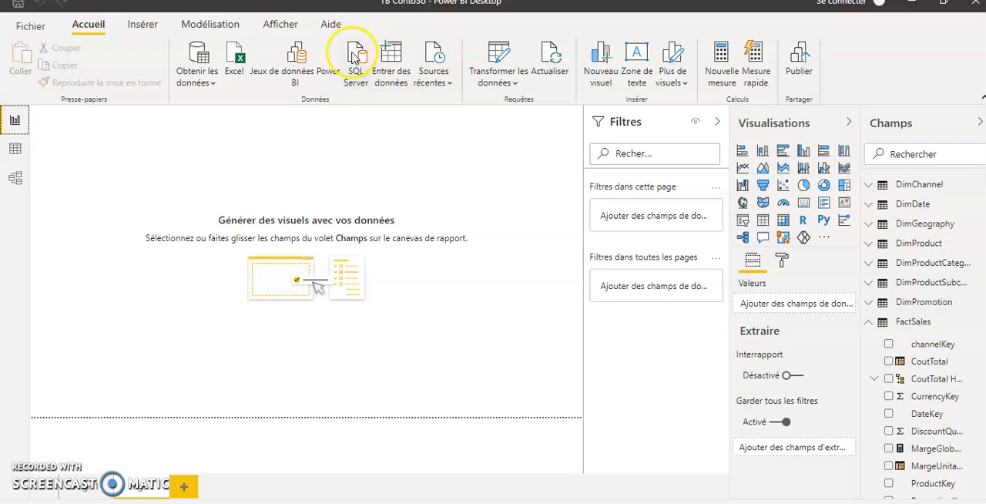
click(721, 62)
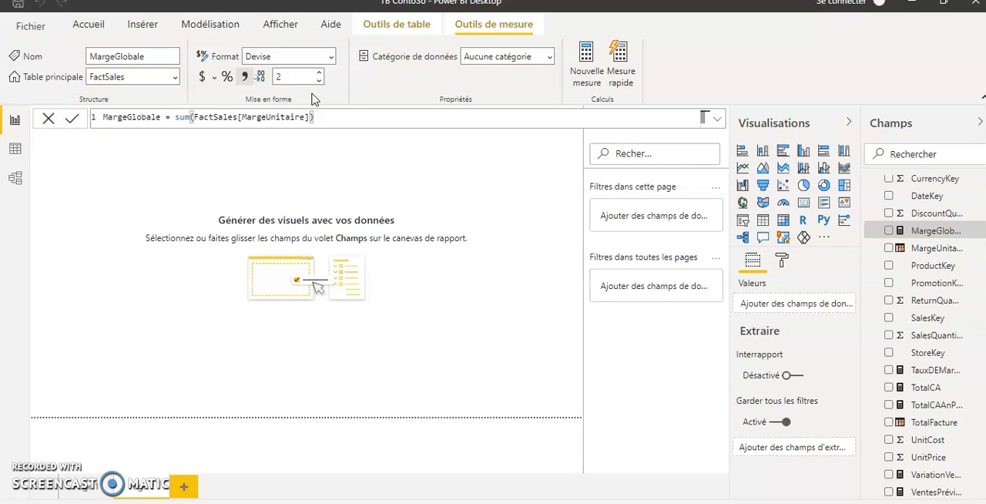
click(887, 231)
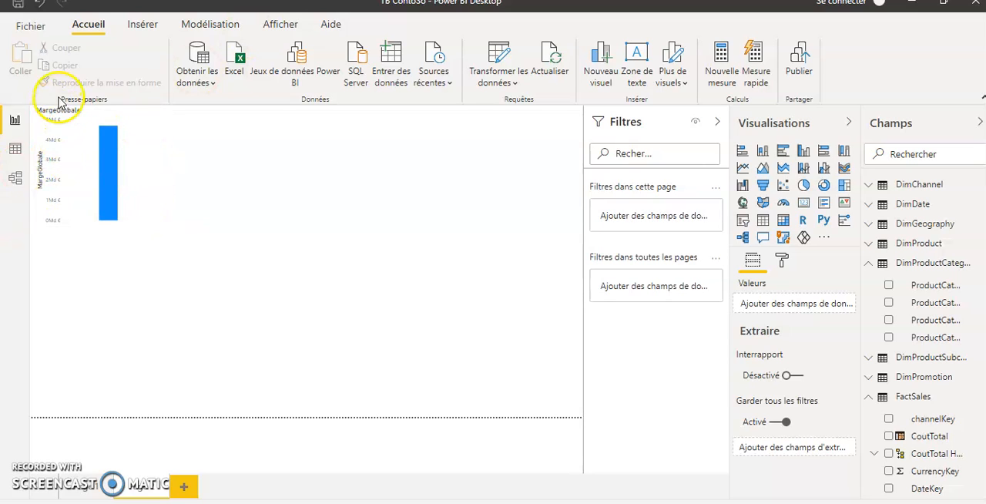
Add the TotalCA measure to the enlarged MargeGlobale column chart and return to the report.
click(130, 236)
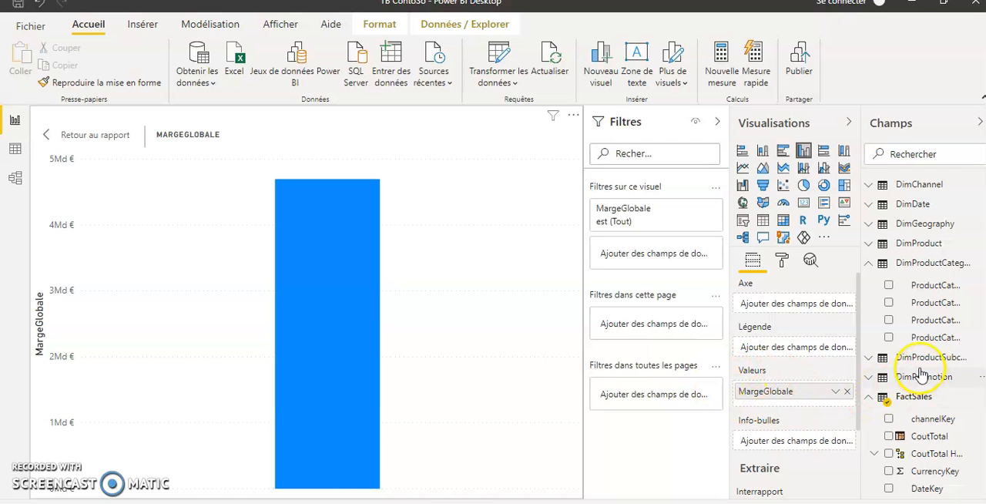
scroll(922, 374, down, 4)
scroll(921, 372, down, 2)
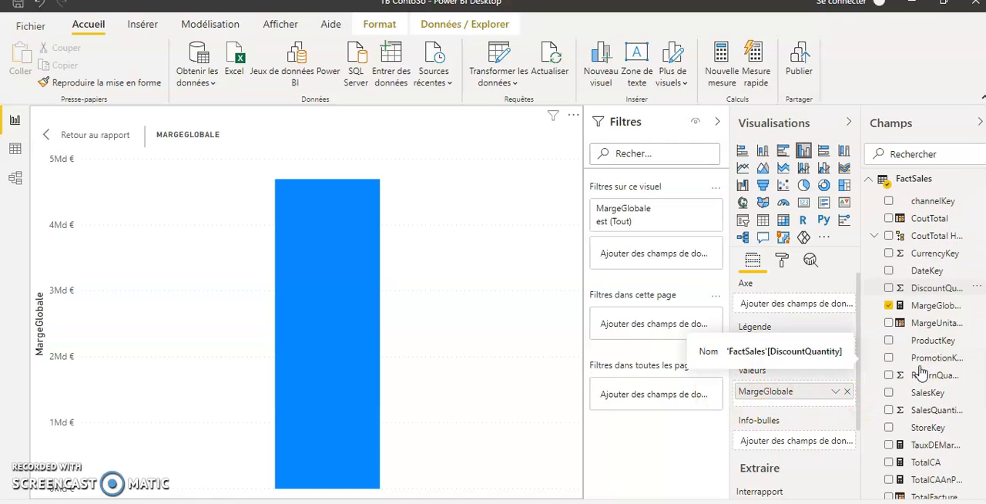
click(889, 462)
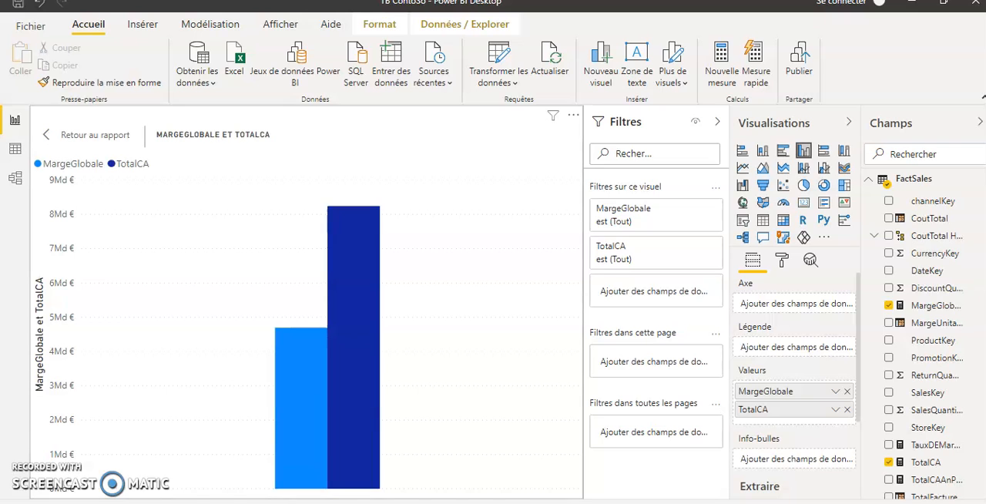
click(100, 135)
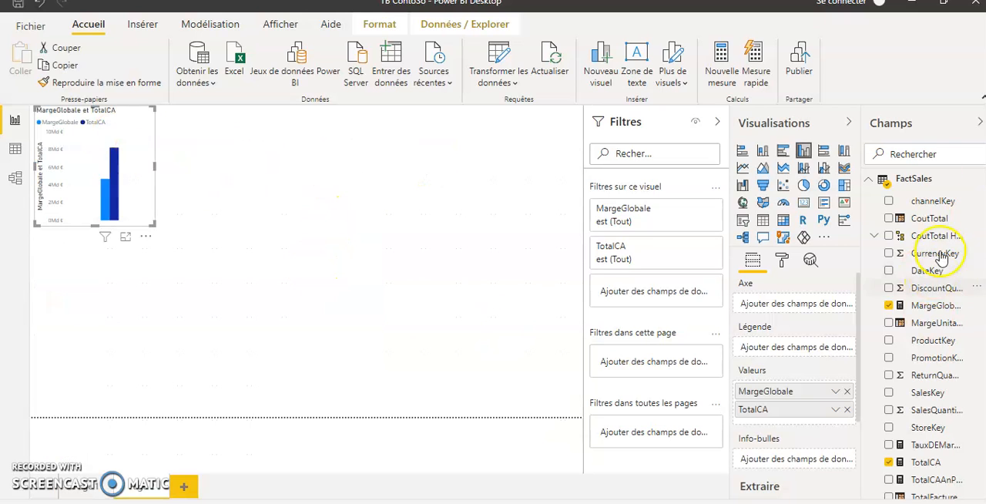
Create a separate table visual listing ProductCategoryName from DimProductCategory and view it in focus mode.
scroll(908, 265, up, 3)
click(870, 262)
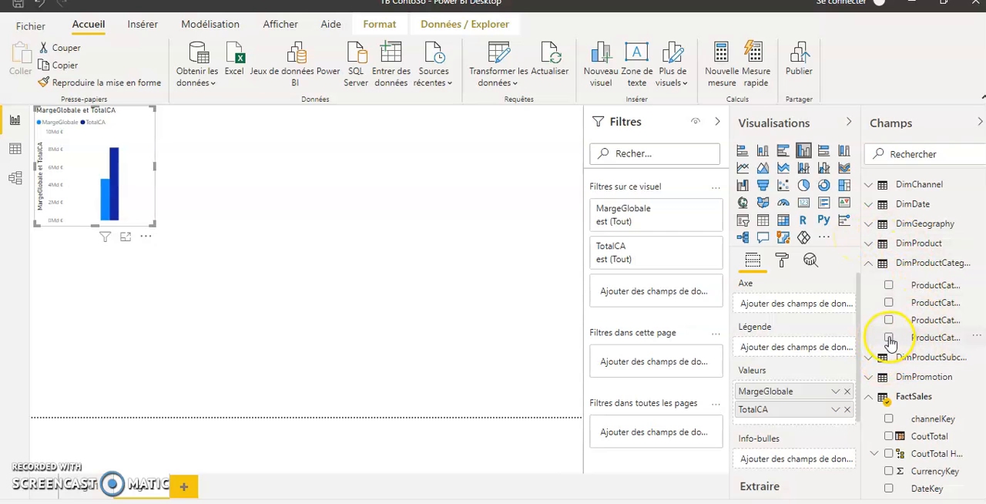
click(293, 159)
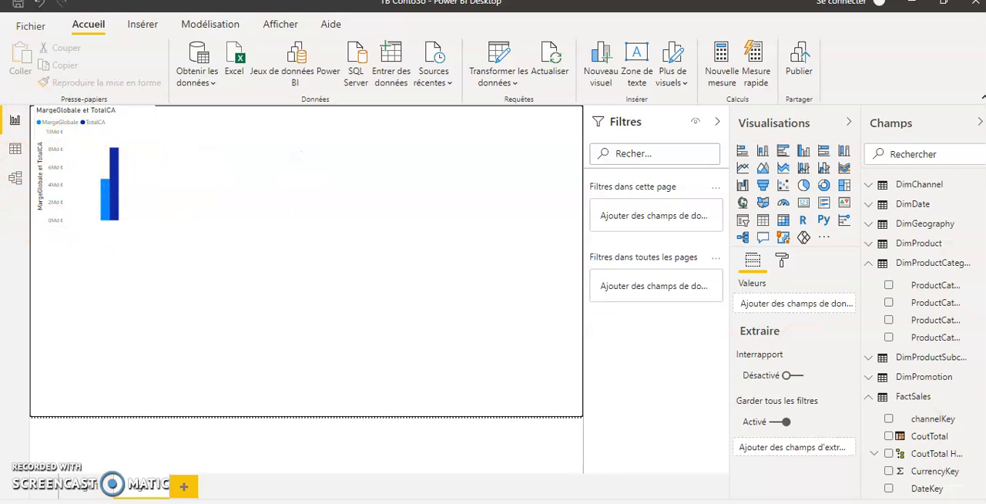
click(889, 339)
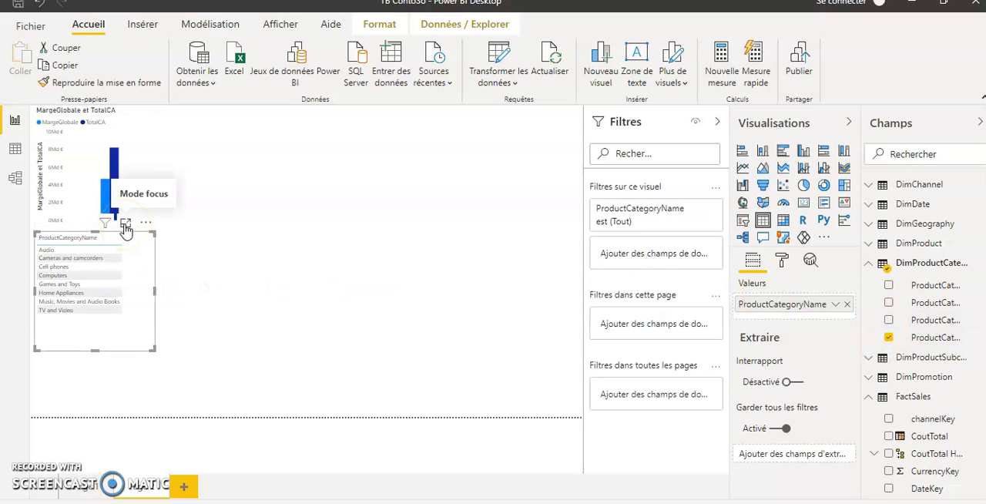
click(125, 225)
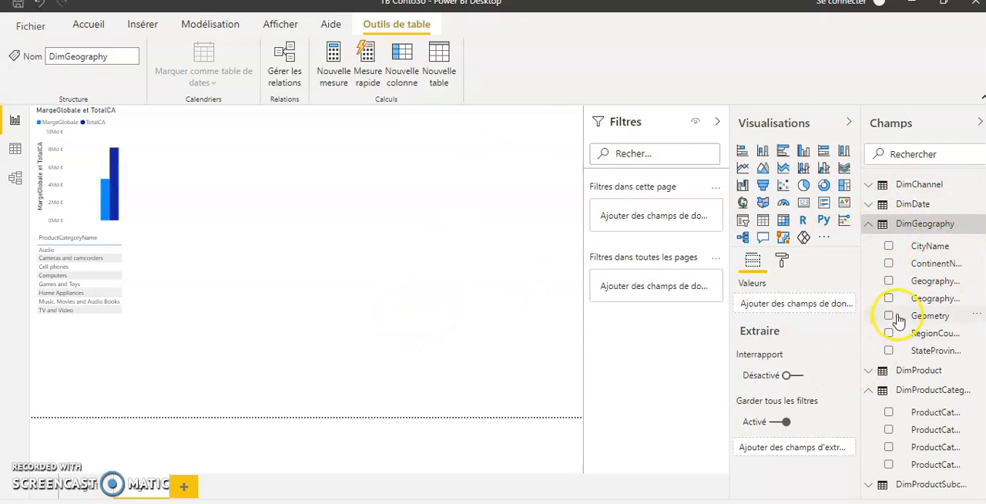
Create a map visual of ContinentName from DimGeography and inspect its continent bubbles in focus mode.
click(890, 264)
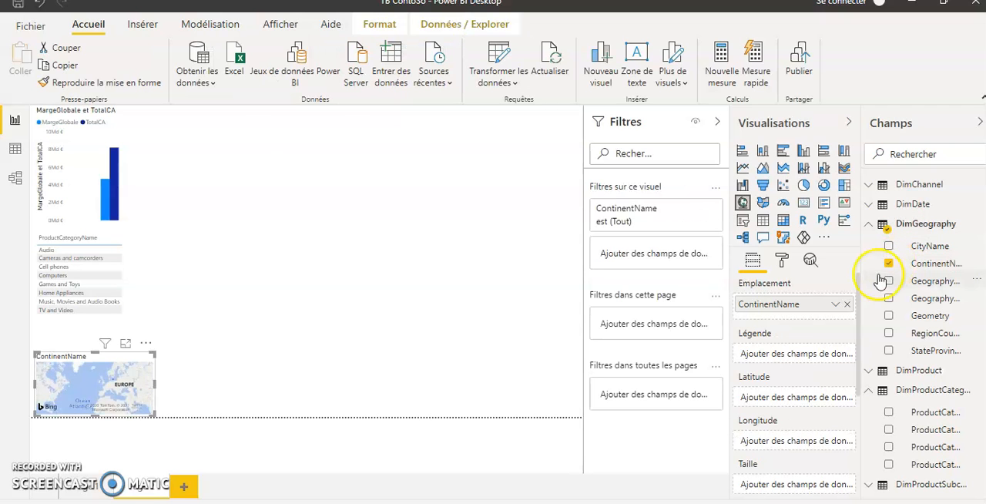
click(125, 345)
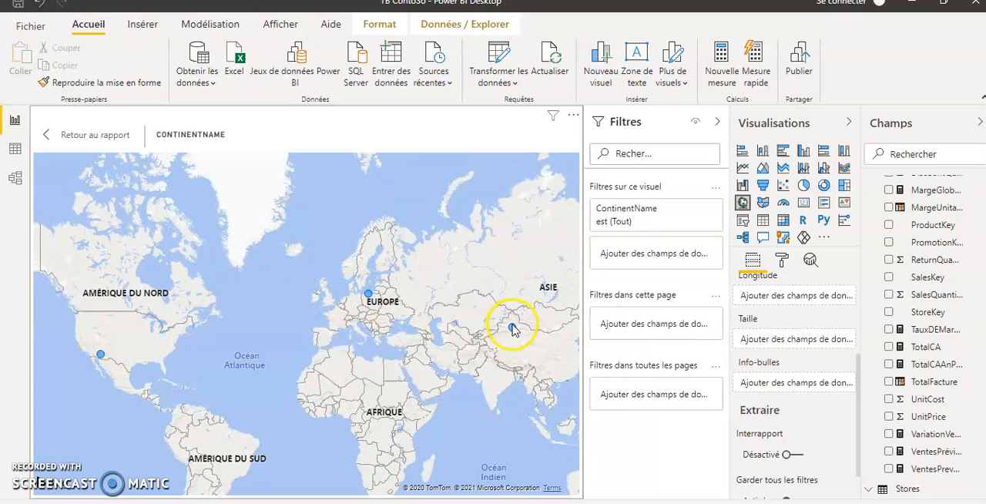
mouse_move(512, 330)
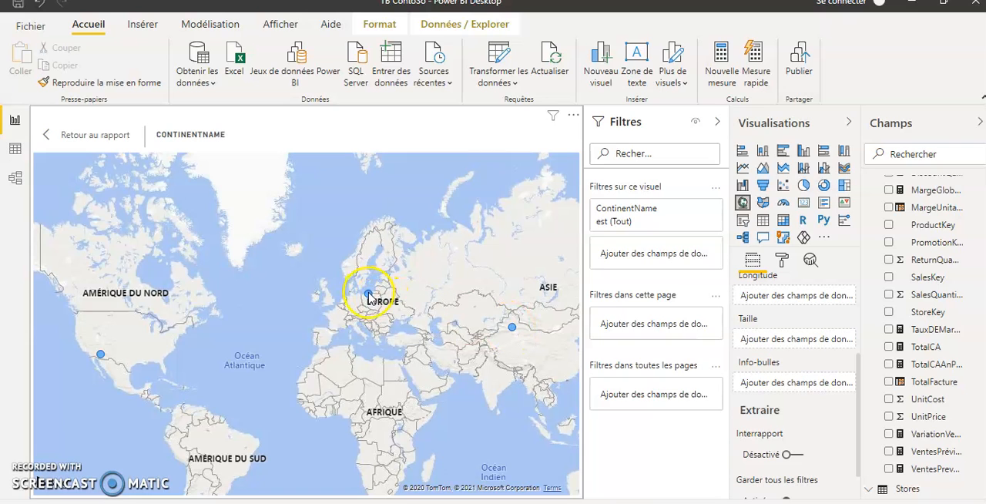
mouse_move(369, 298)
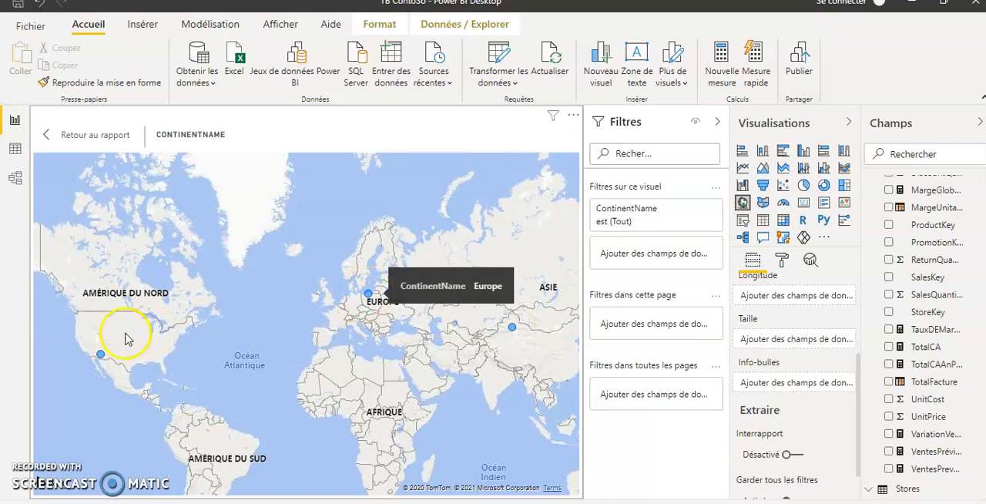
mouse_move(103, 355)
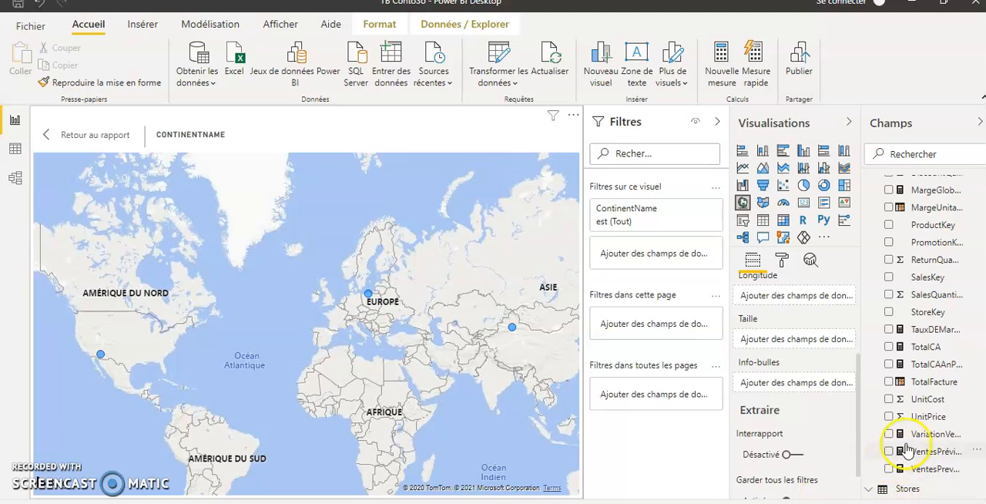
Size the continent map's bubbles by TotalCA, collapse the filters pane and return to the report.
drag(909, 345, 768, 343)
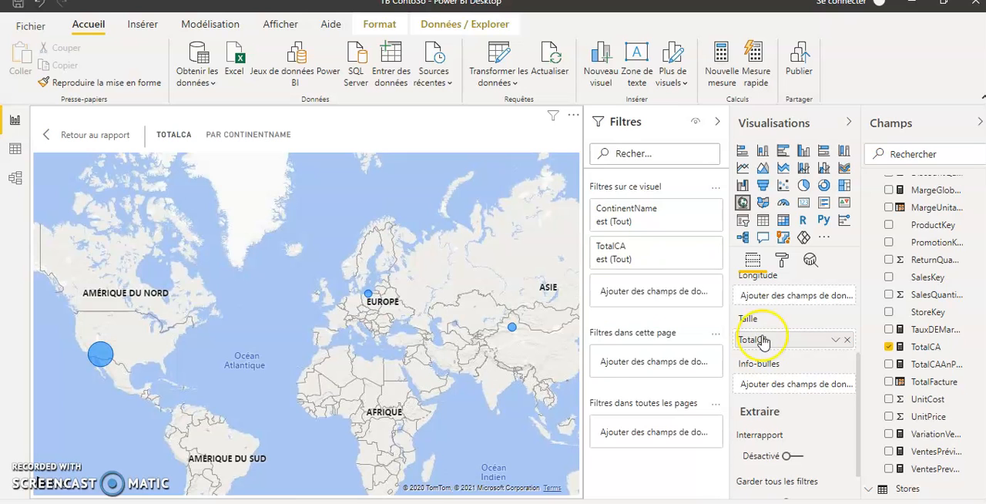
click(717, 122)
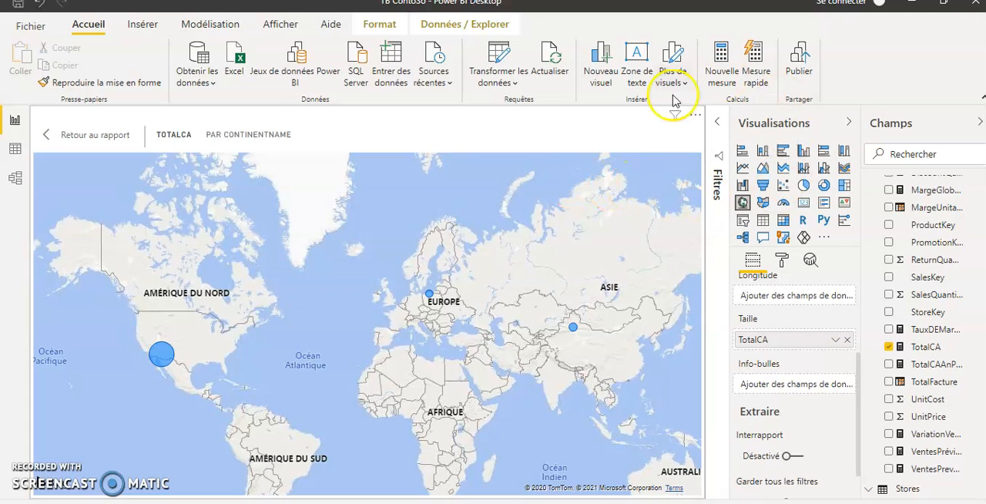
click(602, 174)
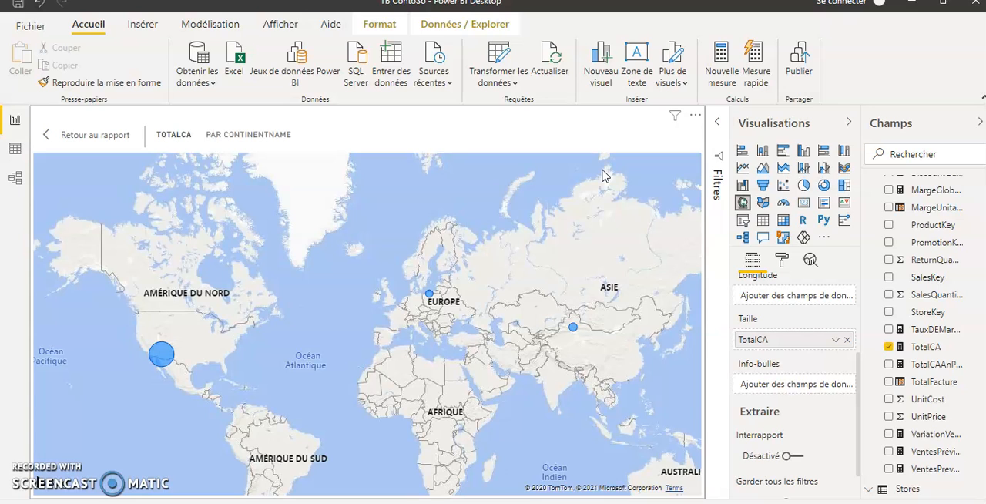
click(391, 310)
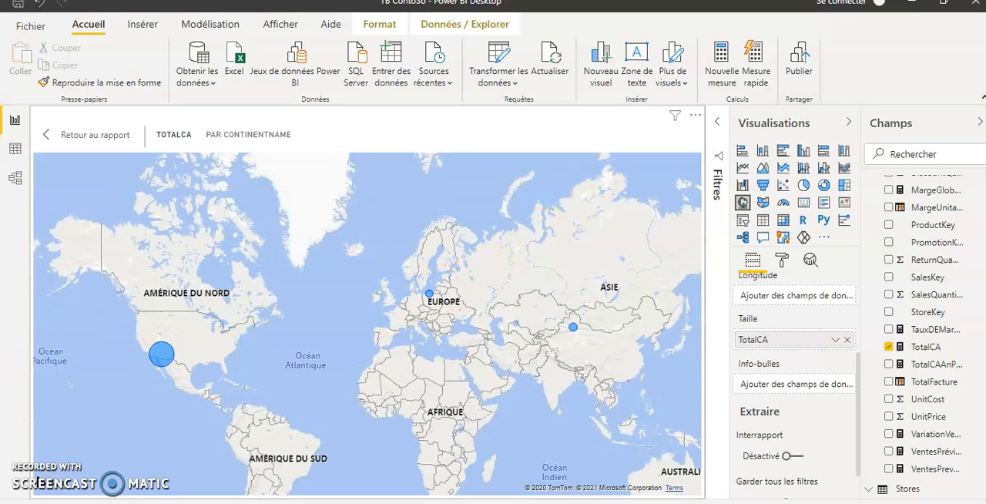
click(97, 135)
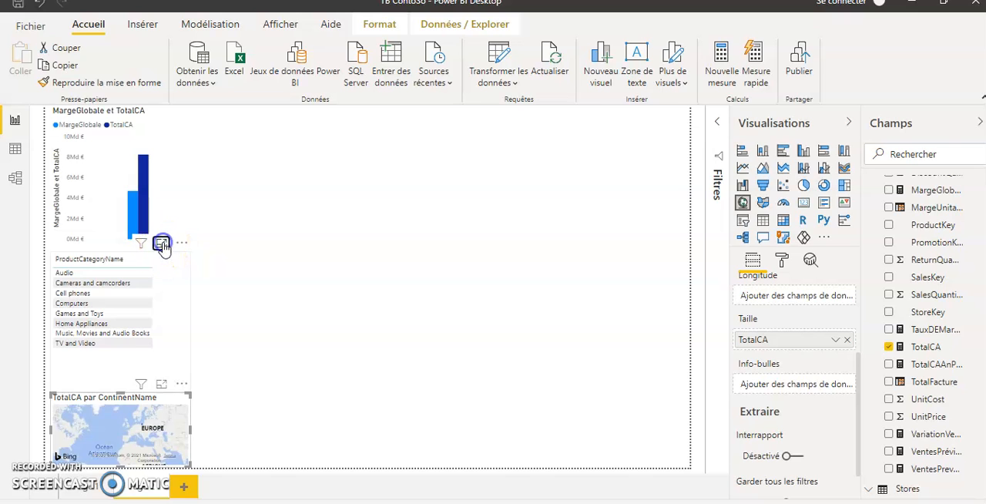
Open the product category table in focus mode and add the TotalCA measure to it.
click(163, 244)
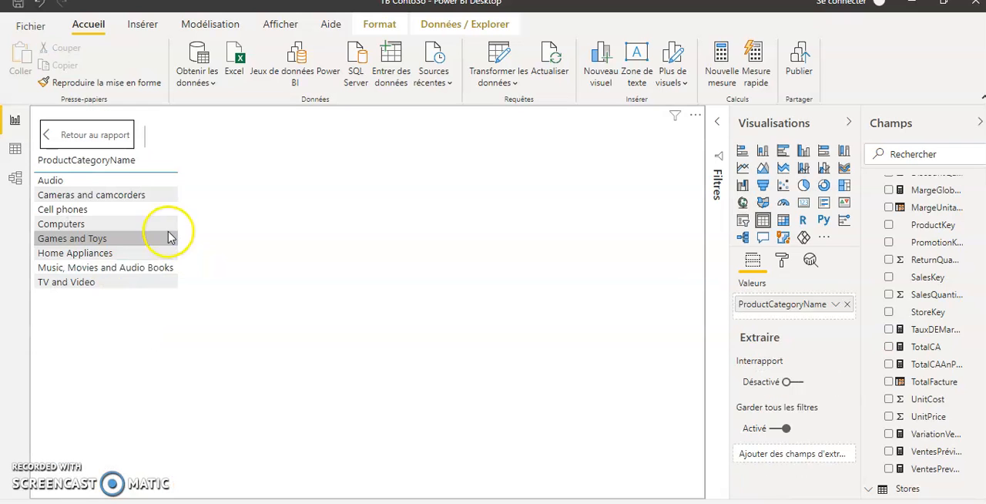
click(890, 348)
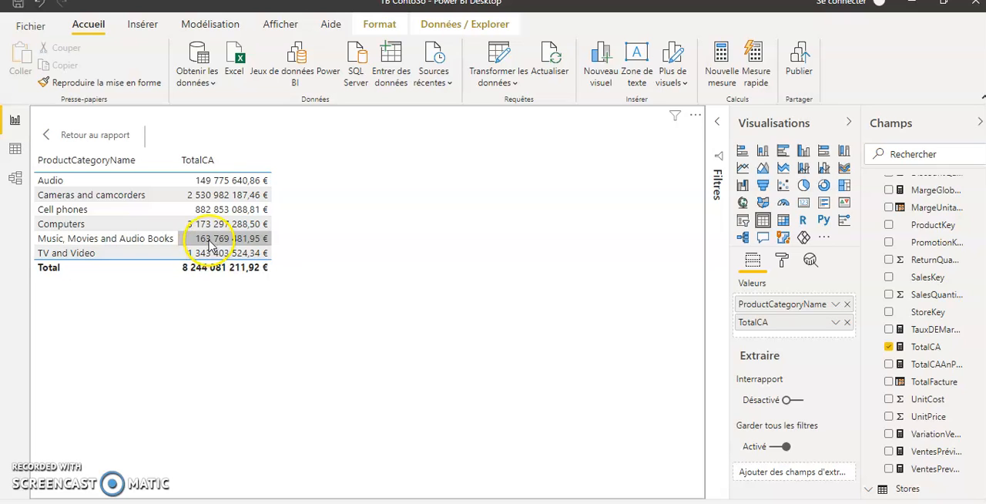
click(222, 198)
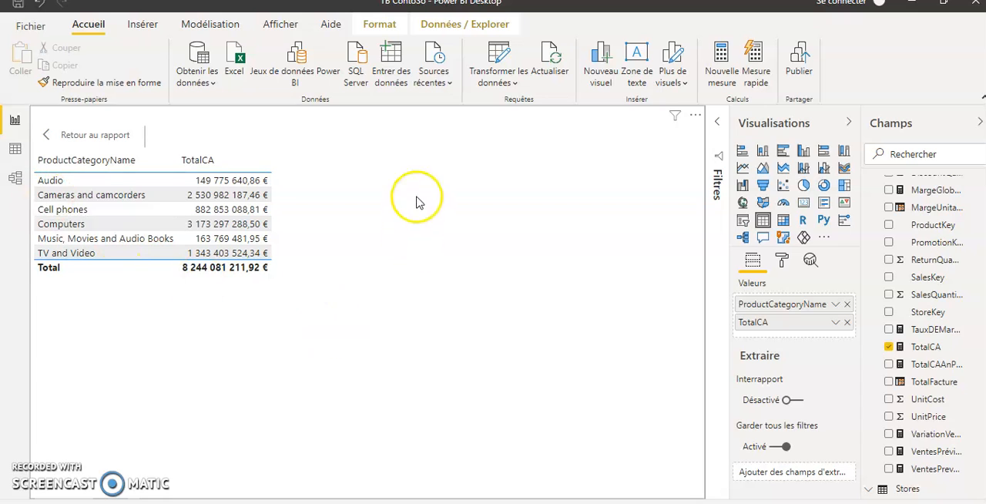
Examine the model diagram's relationships linking FactSales to the dimension tables.
click(17, 178)
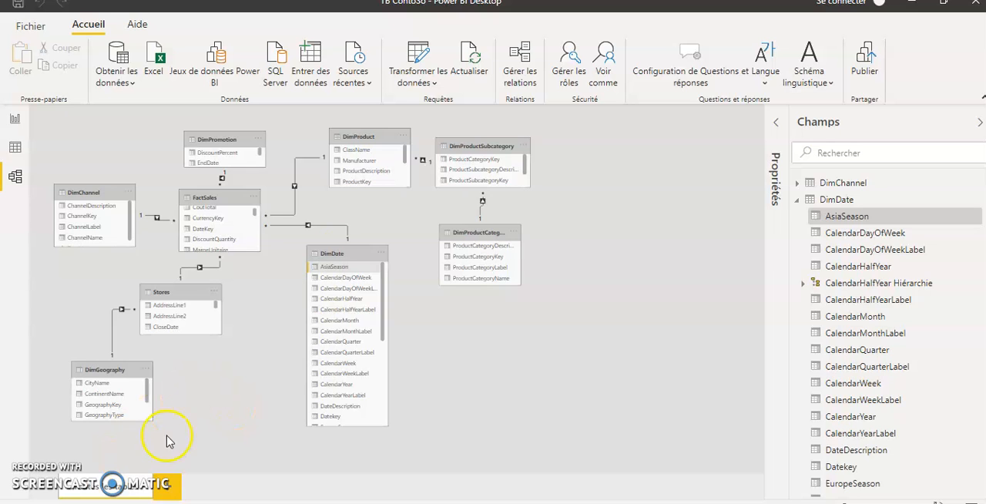
click(337, 391)
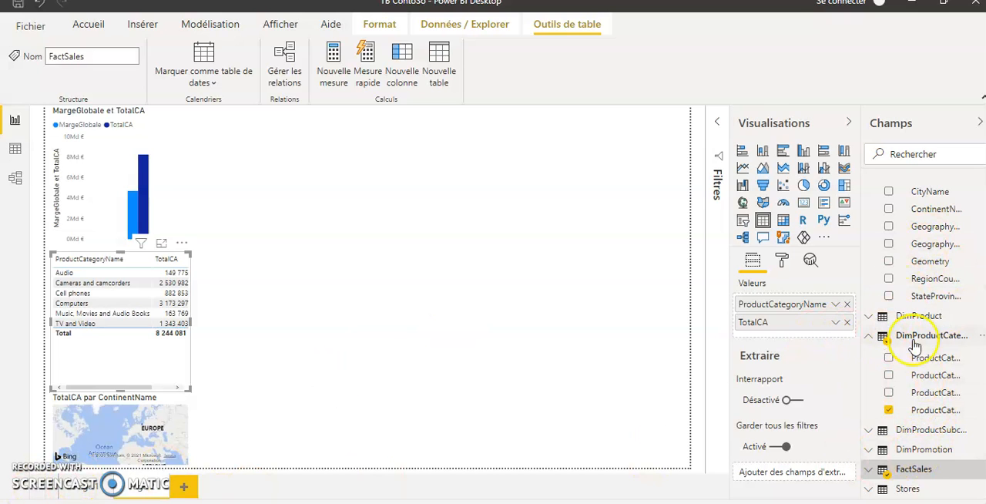
Collapse the DimProductCategory and DimGeography field lists, expand FactSales, and deselect the product category table.
click(868, 338)
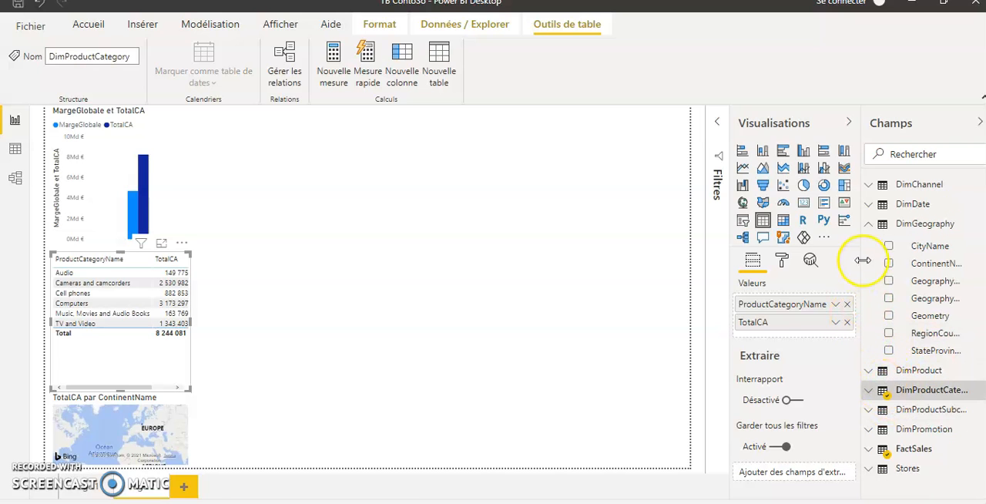
click(868, 223)
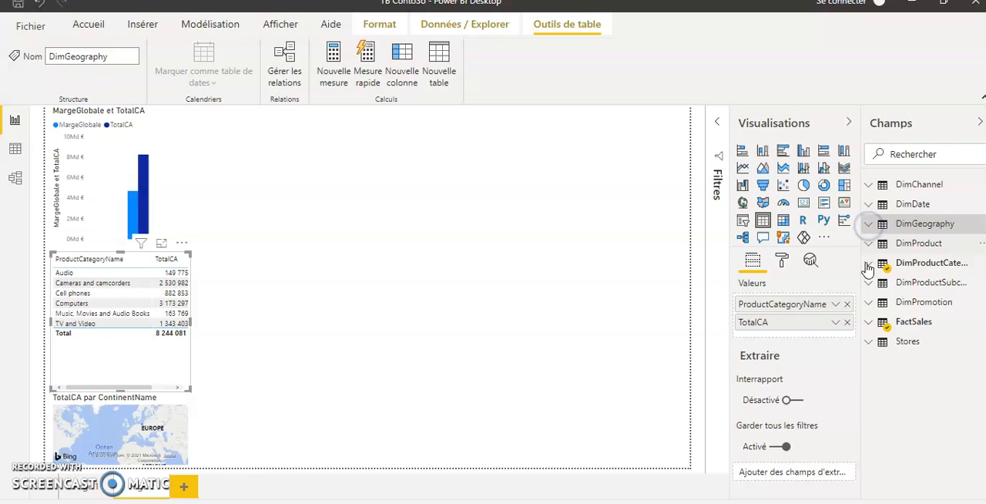
click(868, 323)
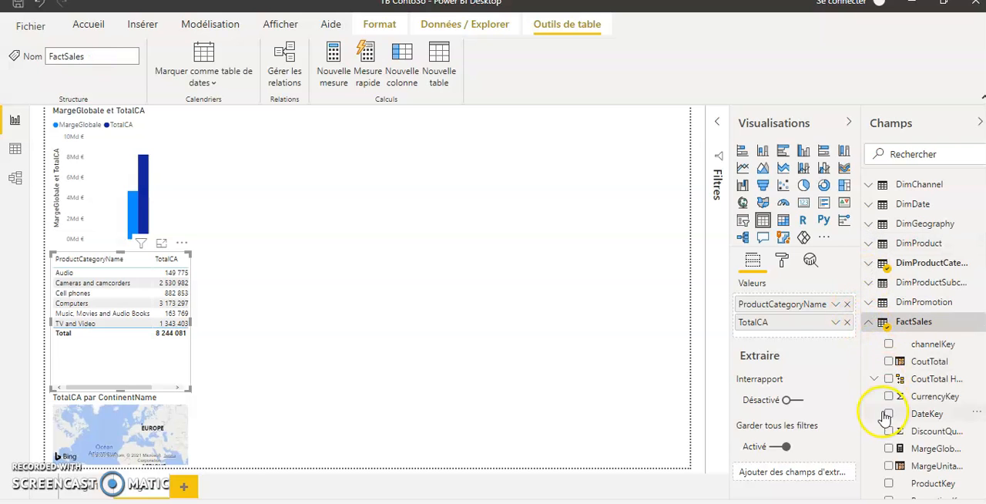
scroll(887, 416, down, 6)
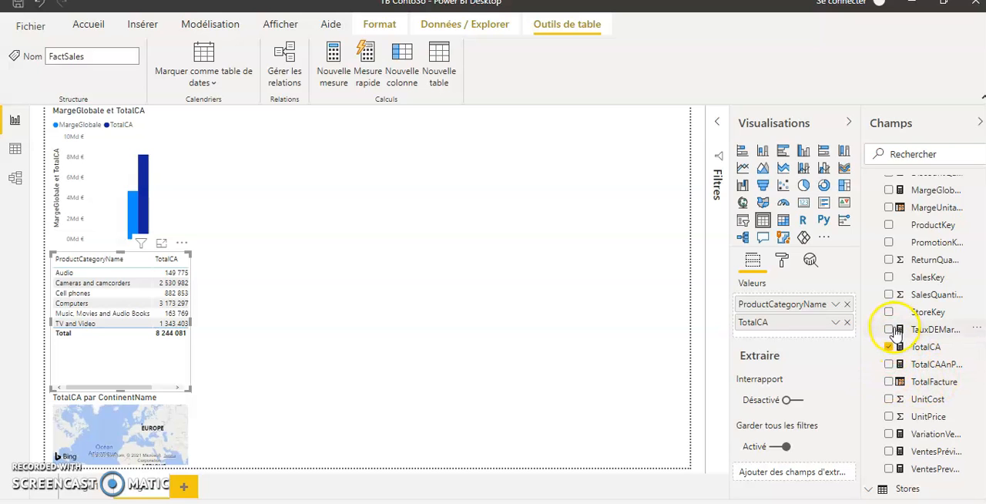
click(455, 224)
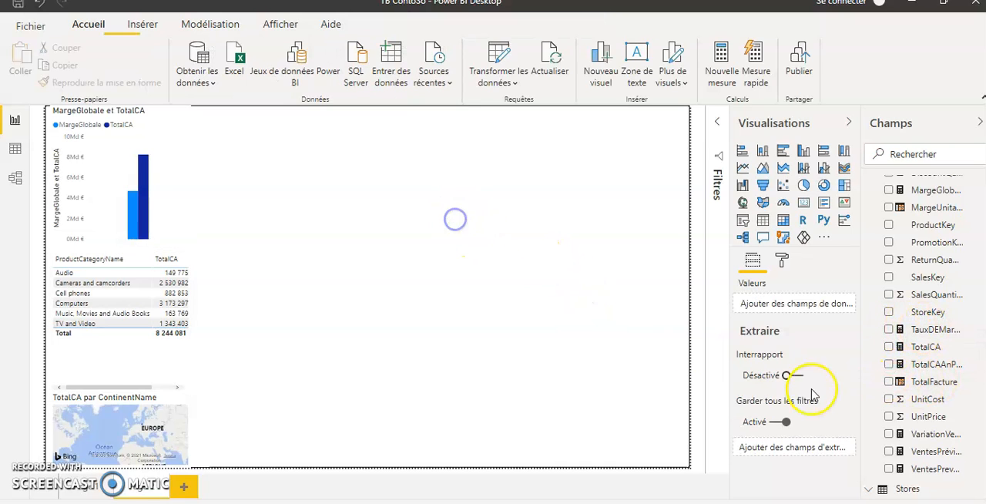
Review the formulas of the TauxDEMarge and TotalCAAnPrec measures in FactSales, leaving both unchanged.
click(920, 331)
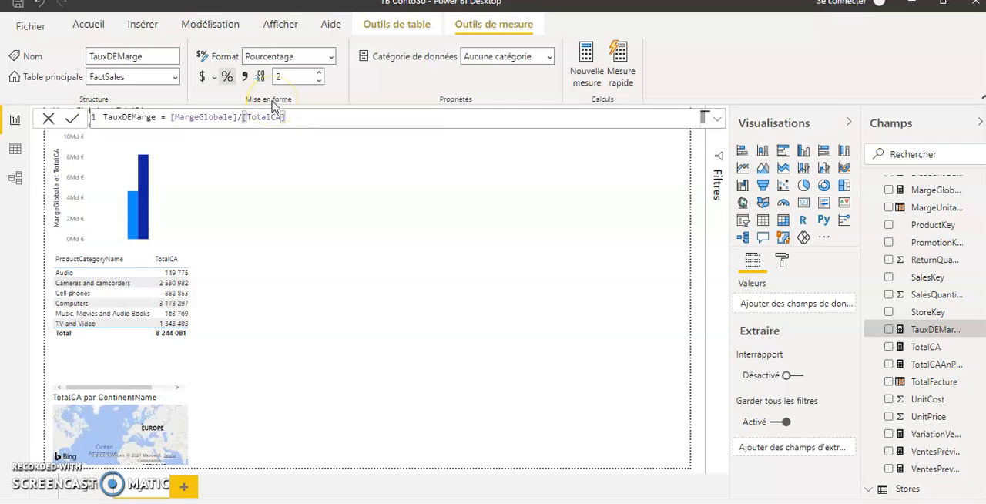
key(Escape)
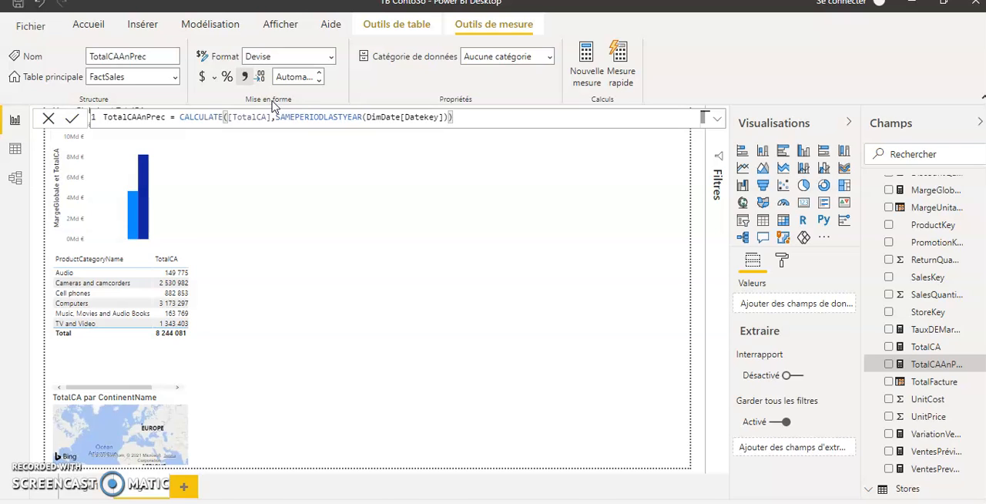
click(417, 269)
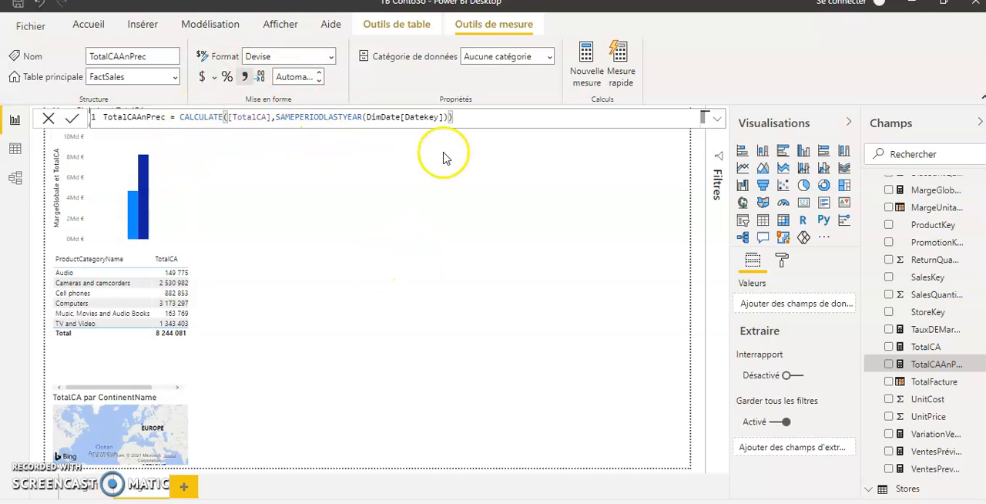
click(528, 169)
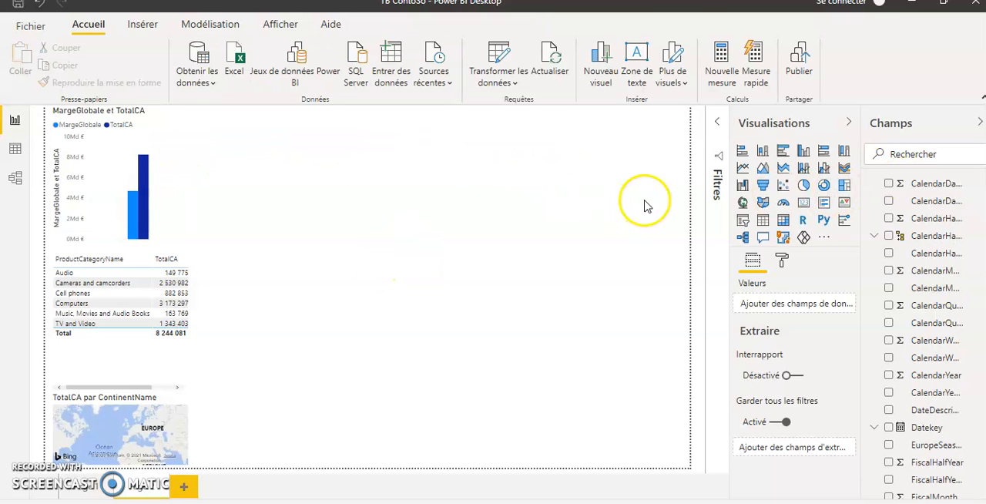
Add a CalendarYearLabel slicer in the report page's upper-right corner and filter it to Year 2008.
click(743, 223)
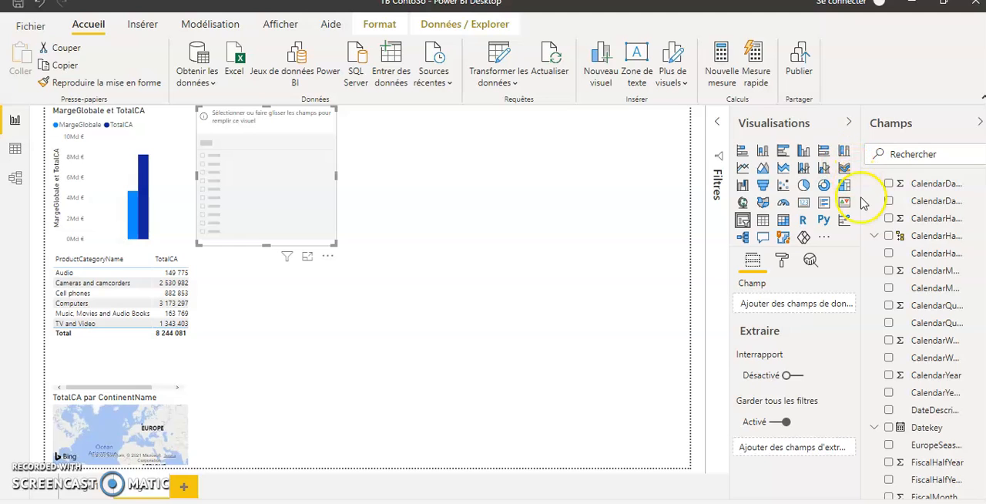
click(888, 393)
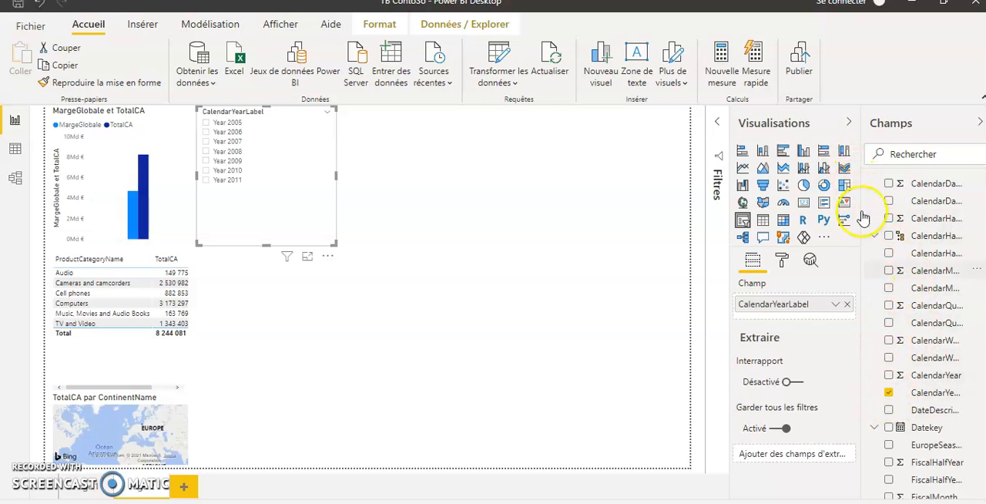
click(206, 152)
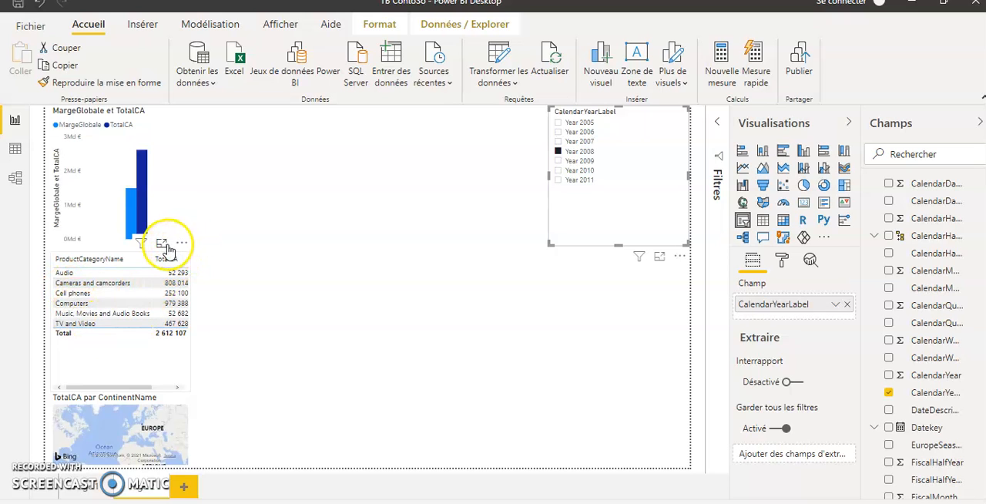
Open the product category table in focus mode, add the TotalCAAnPrec measure to it, and return to the report.
click(163, 246)
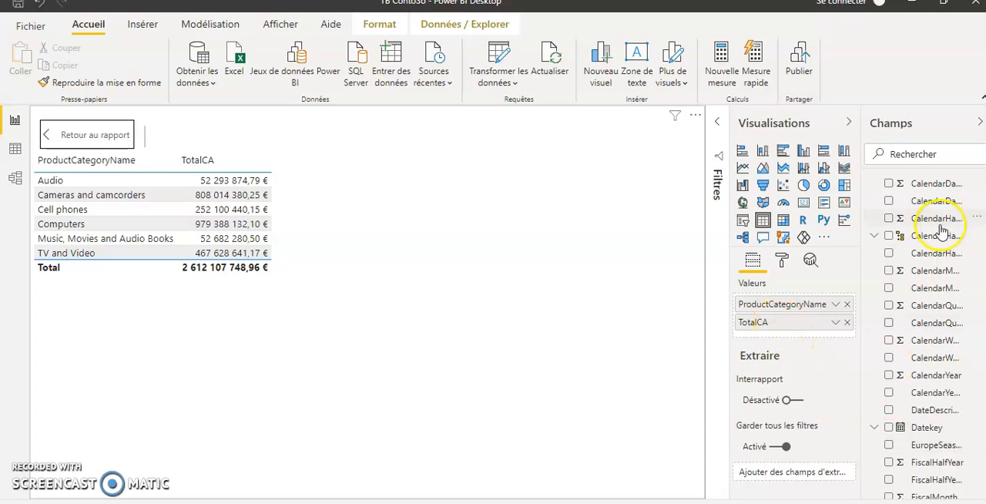
scroll(924, 308, down, 10)
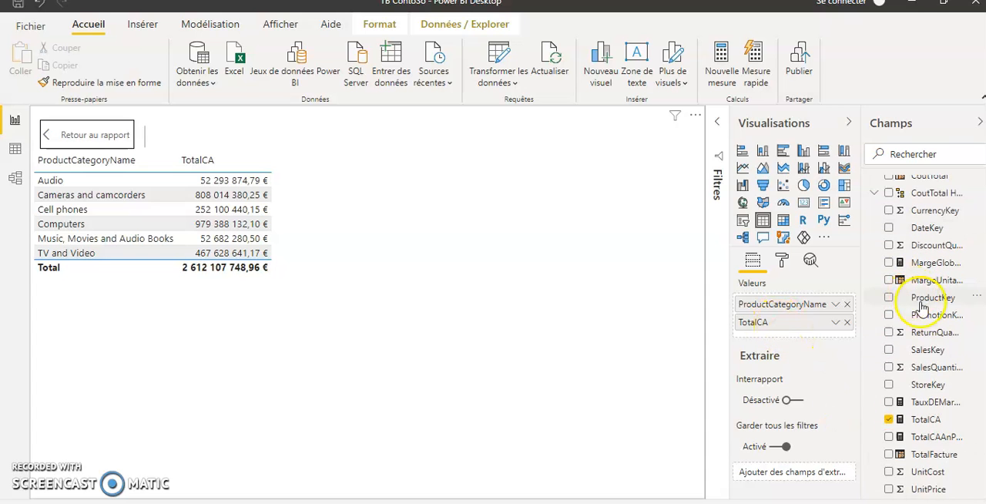
click(889, 437)
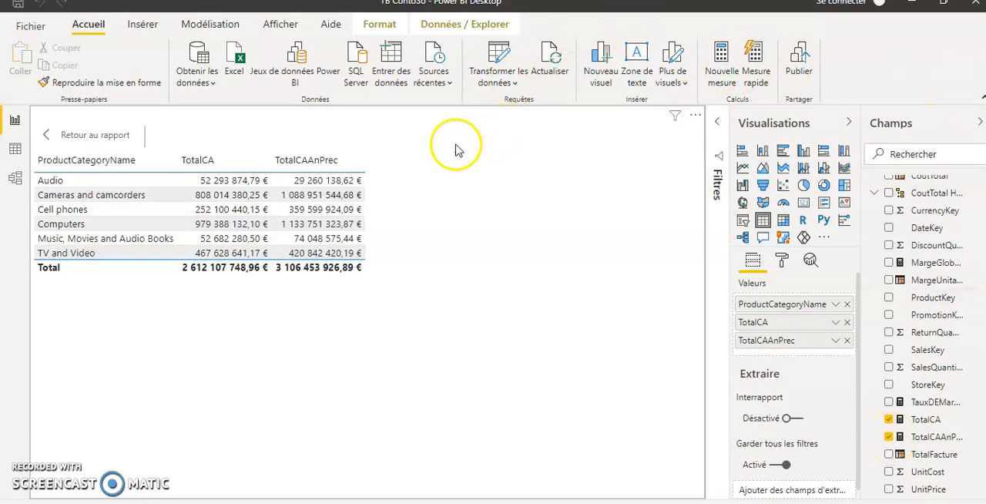
click(202, 185)
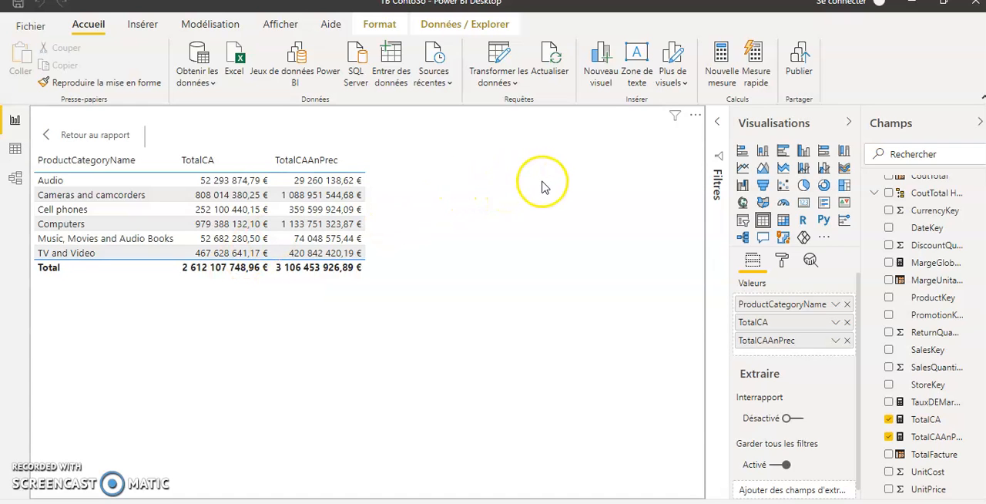
click(73, 141)
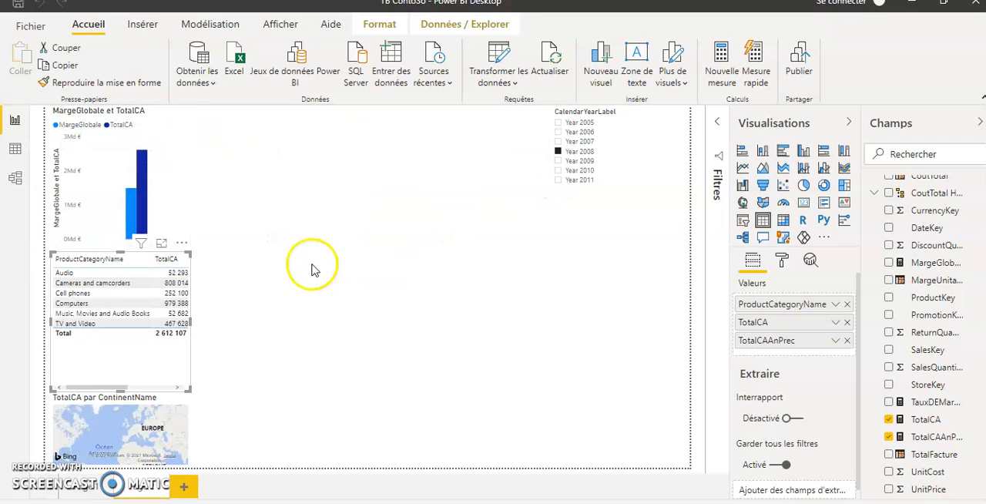
Name the sales variation measure TauxVariationVentes, with the formula ([TotalCA]-[TotalCAAnPrec])/[TotalCAAnPrec].
click(350, 276)
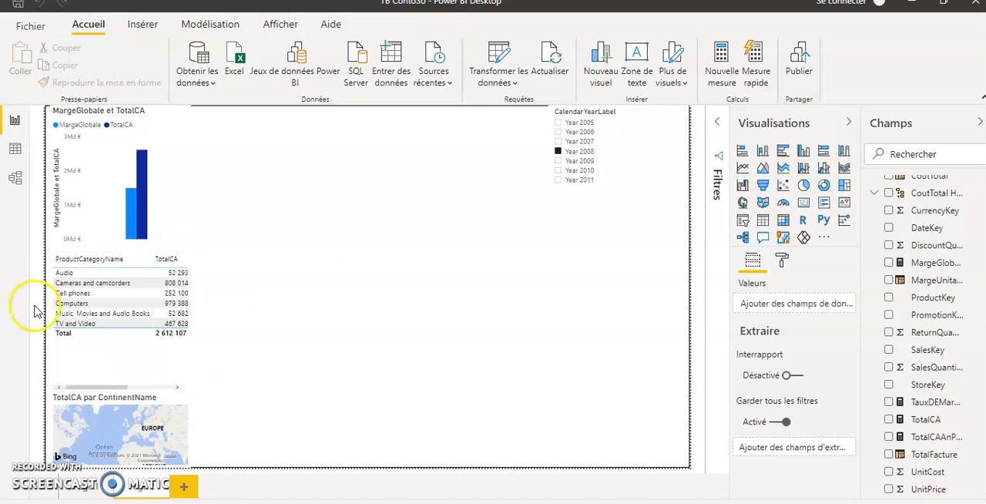
click(930, 437)
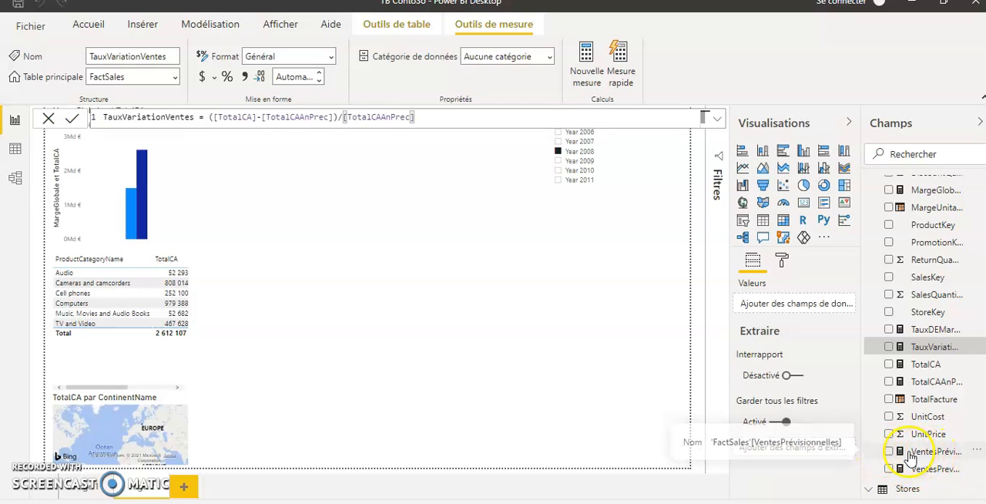
Change the VentesPrévisionnelles multiplier to 1.10 and format the measure with two decimals and the € Euro (123 €) currency.
click(934, 452)
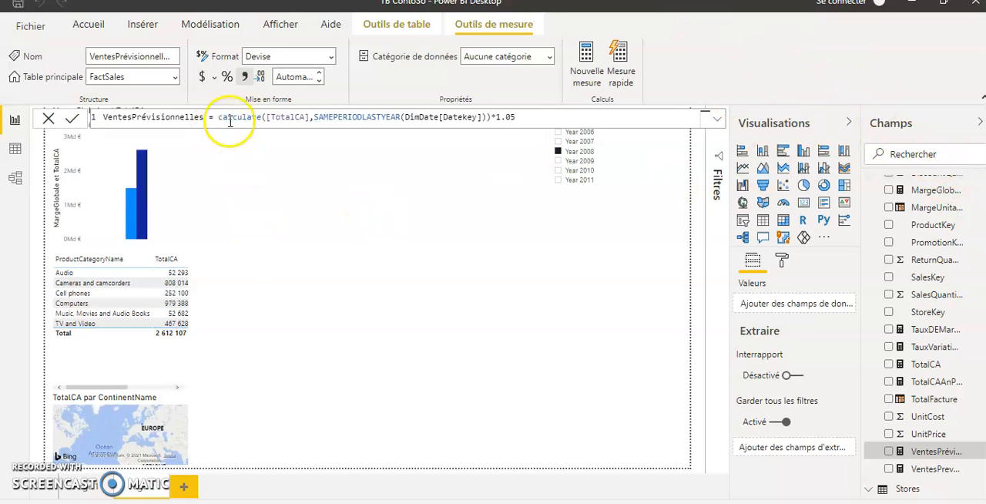
click(517, 118)
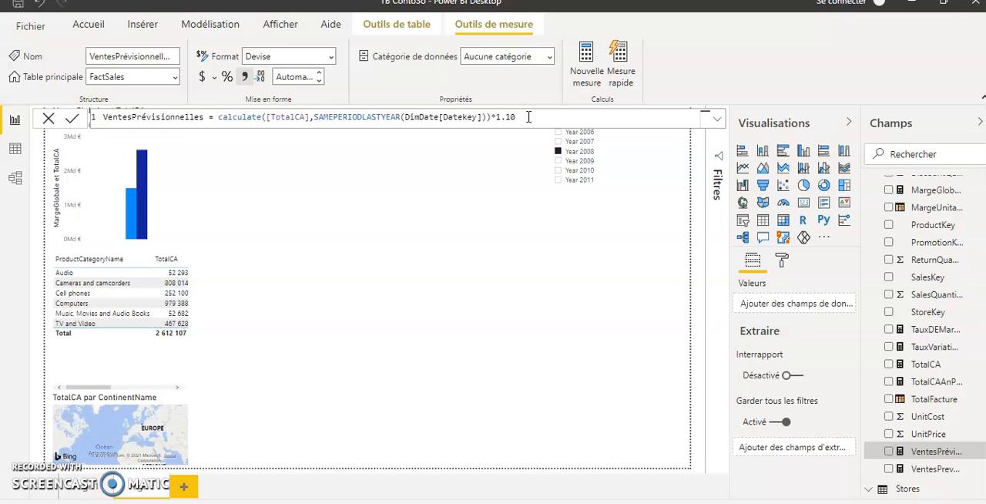
click(320, 77)
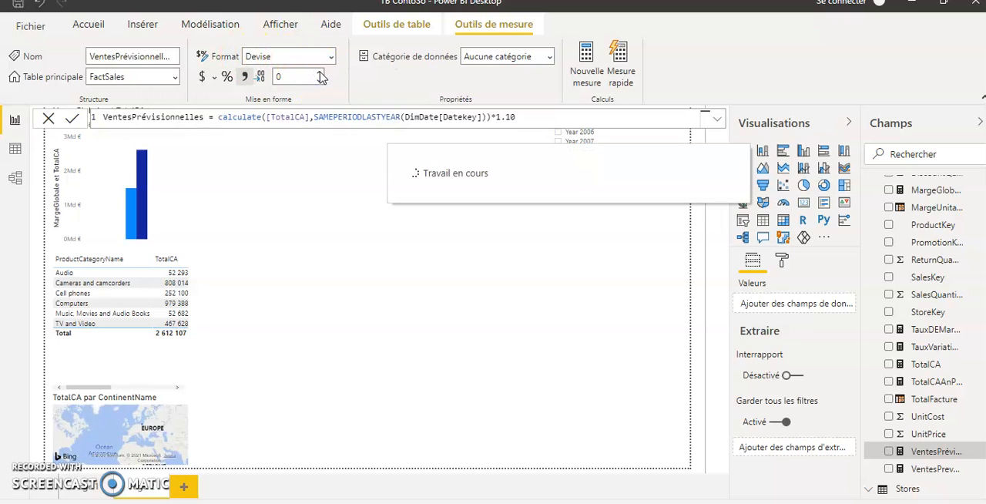
click(320, 76)
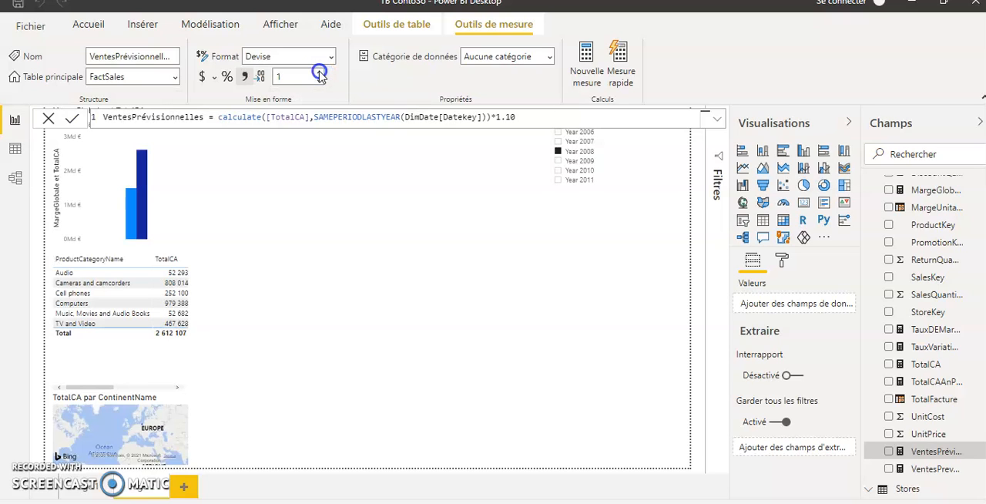
click(320, 75)
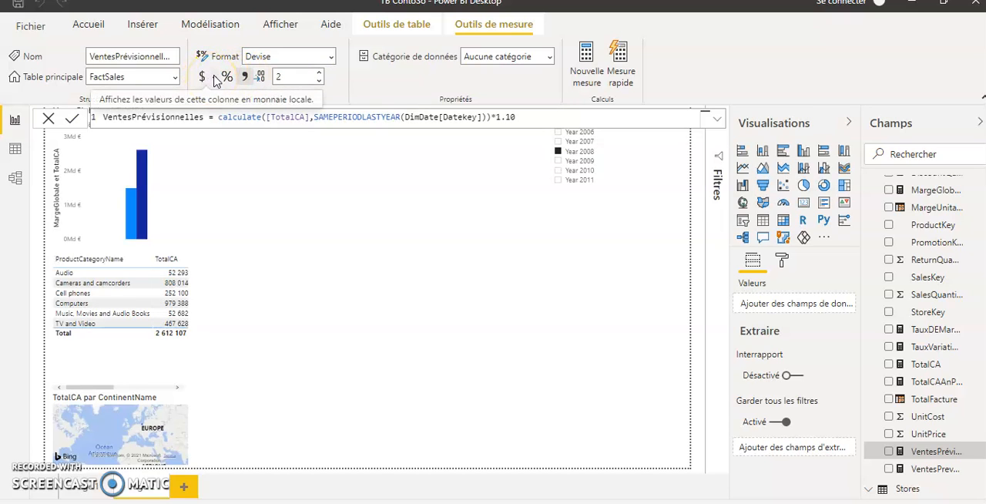
click(214, 78)
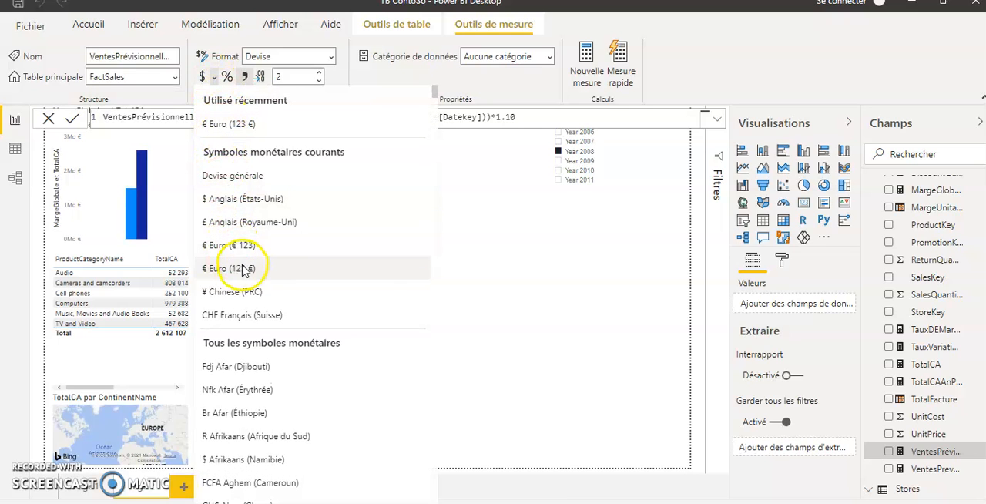
click(234, 269)
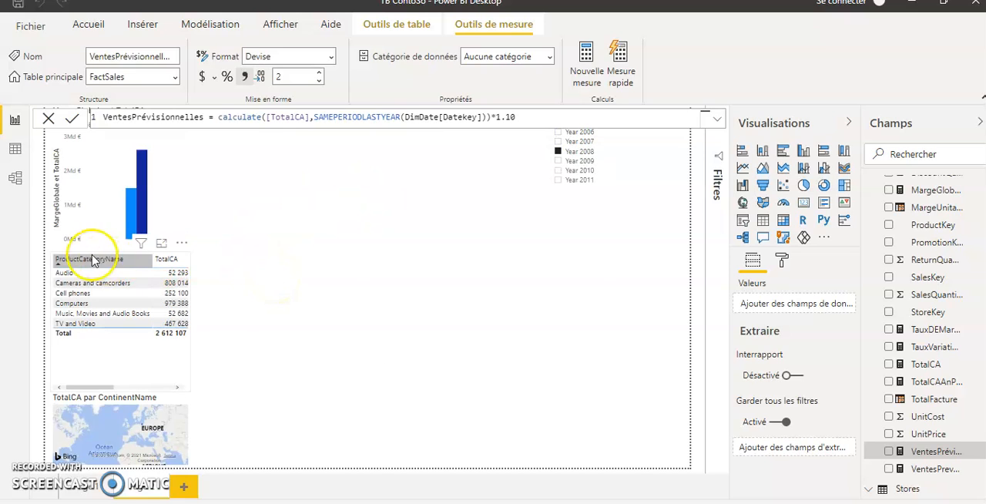
Add the VentesPrévisionnelles measure to the product category table in focus mode.
click(161, 245)
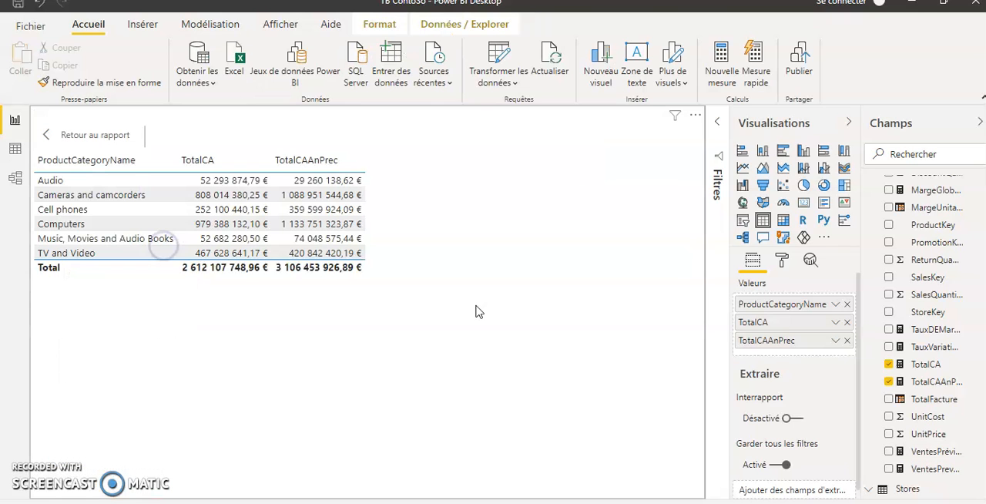
click(889, 451)
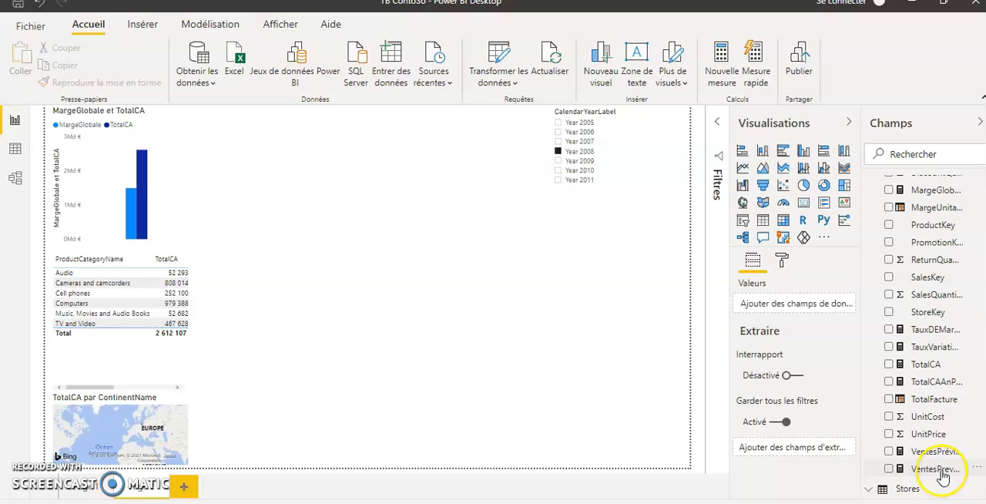
Open the formula of the VentesPrevMax measure in FactSales.
click(938, 469)
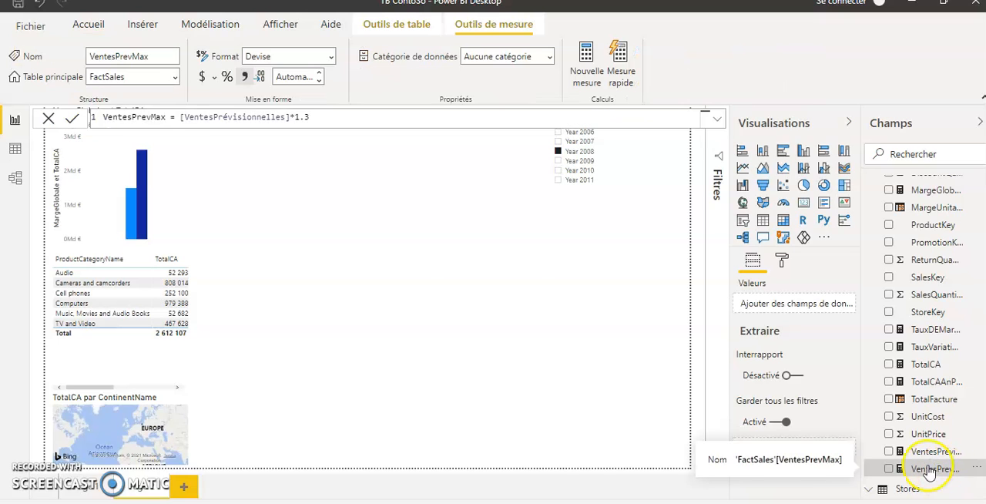